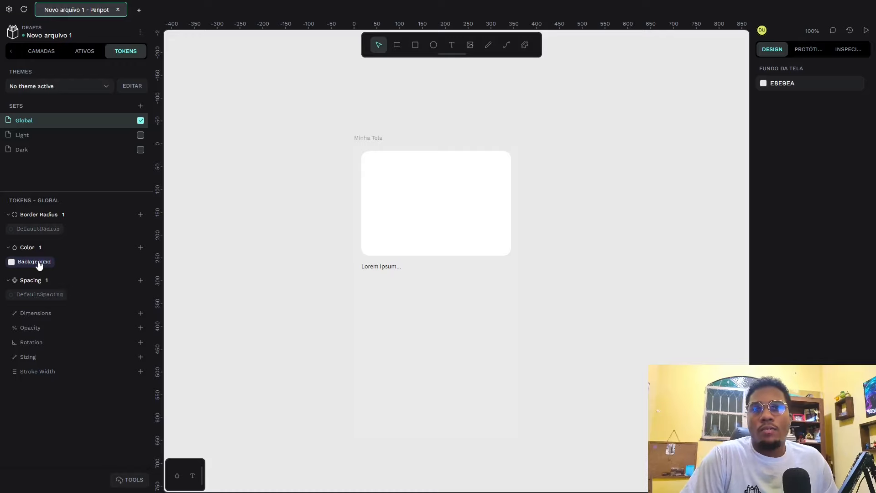
Step: Delete the Background color token from the Global set
mouse_move(35, 264)
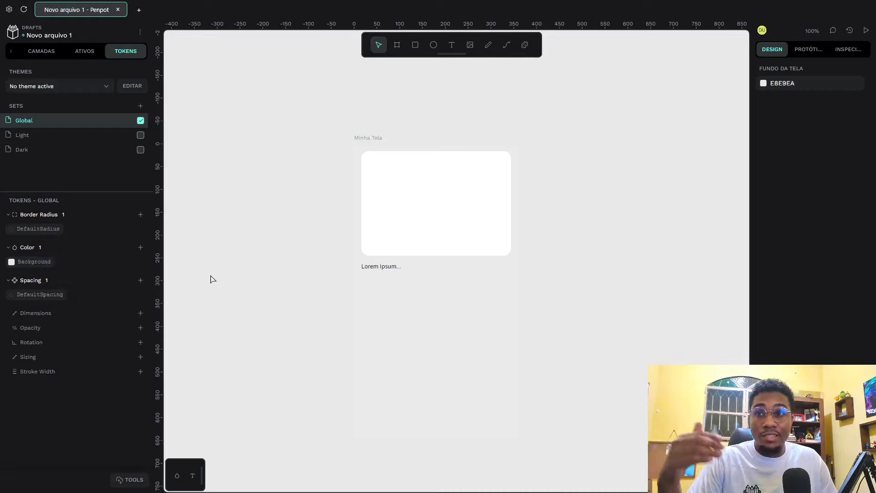
right_click(40, 264)
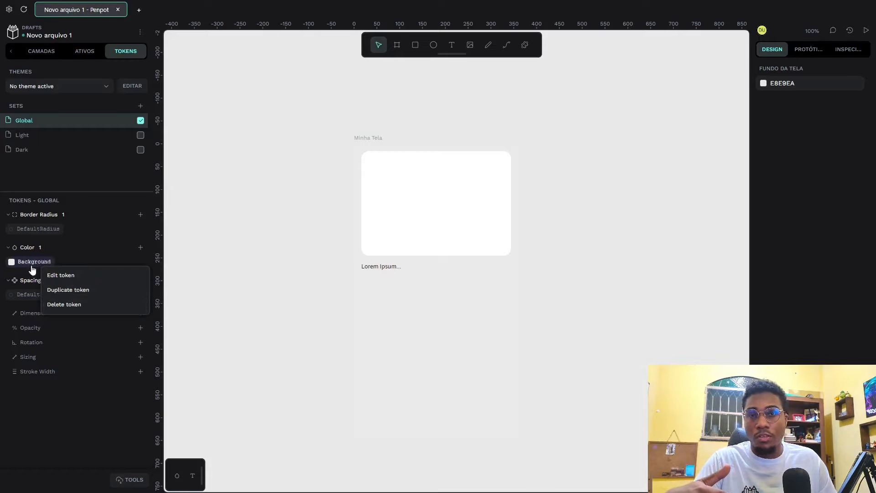
left_click(76, 309)
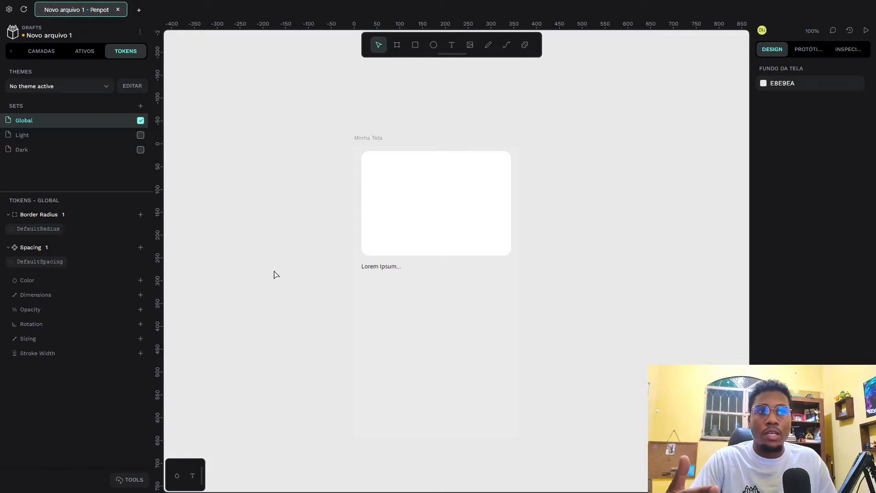
Step: Inspect the fill color of the Minha Tela board
left_click(369, 139)
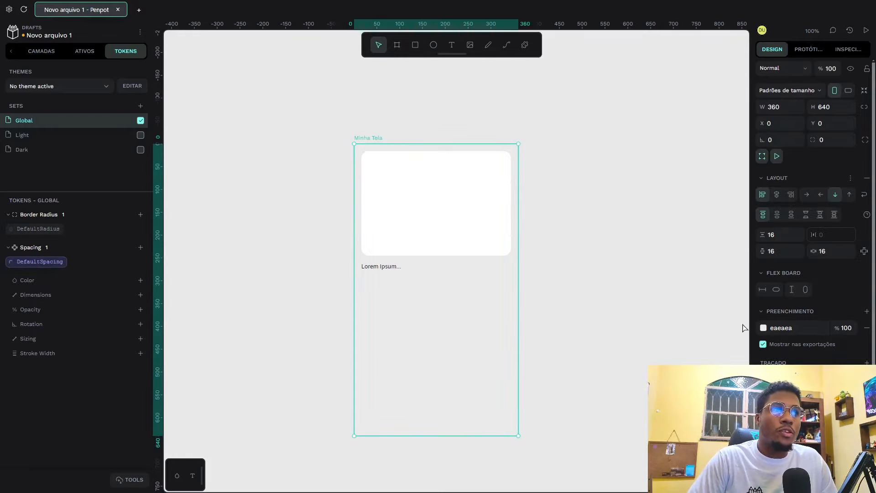
left_click(764, 328)
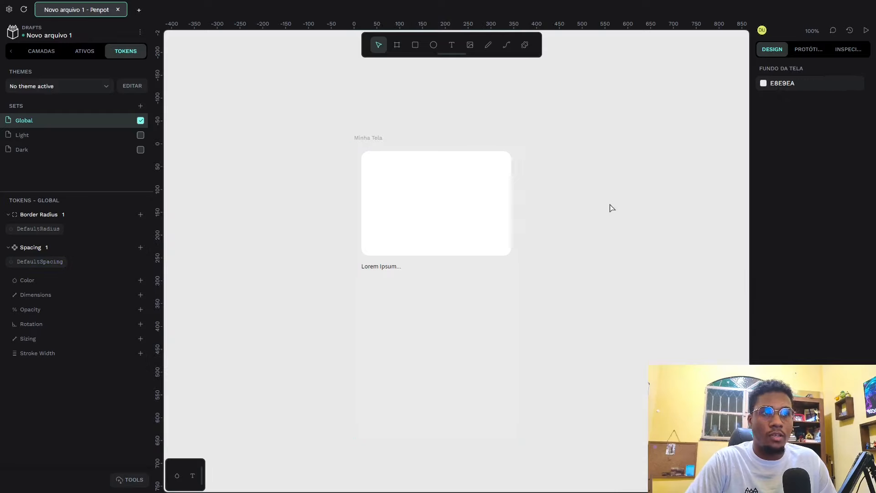
left_click(610, 206)
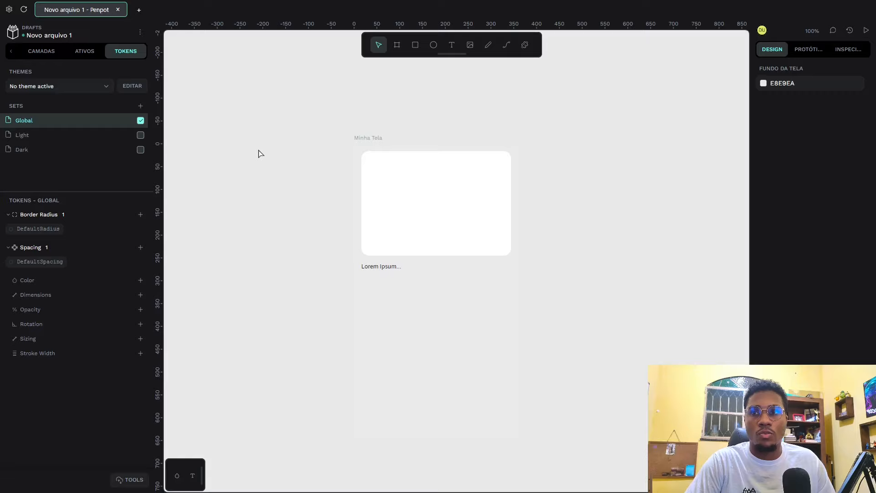
Step: Enable the Light set and create a color token in it named Background with the value #f3f3f3
left_click(141, 135)
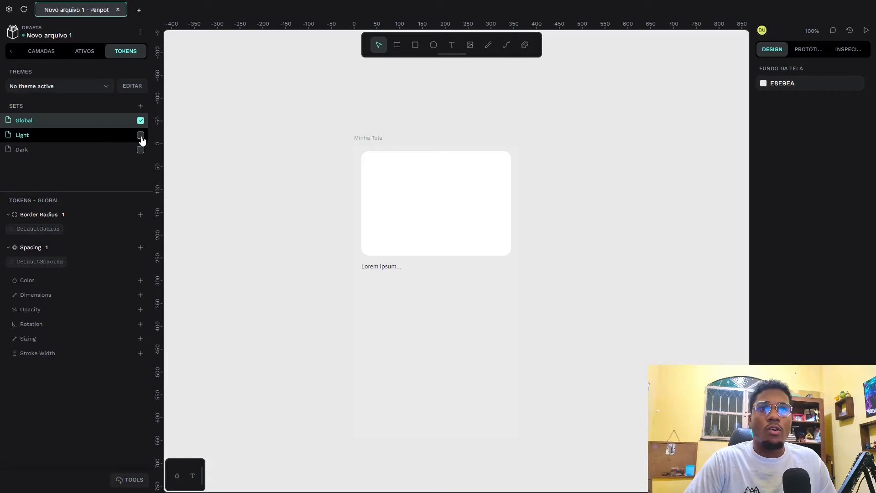
left_click(102, 138)
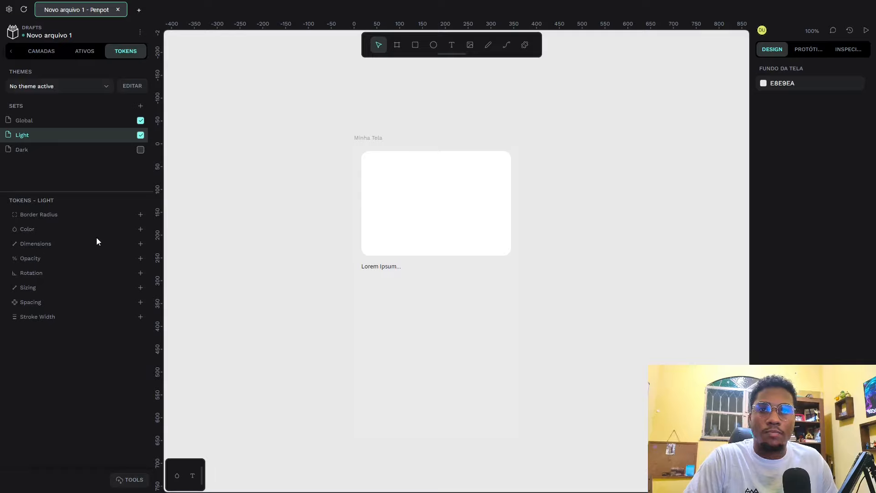
left_click(140, 230)
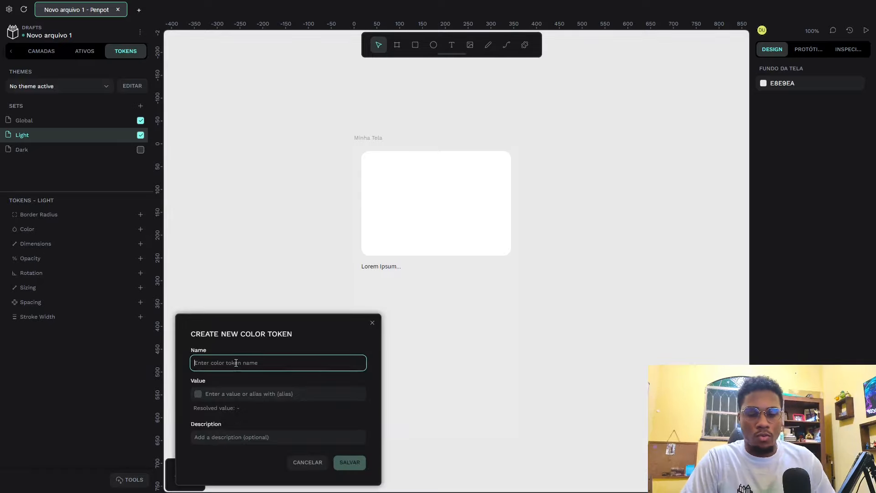
type("Background")
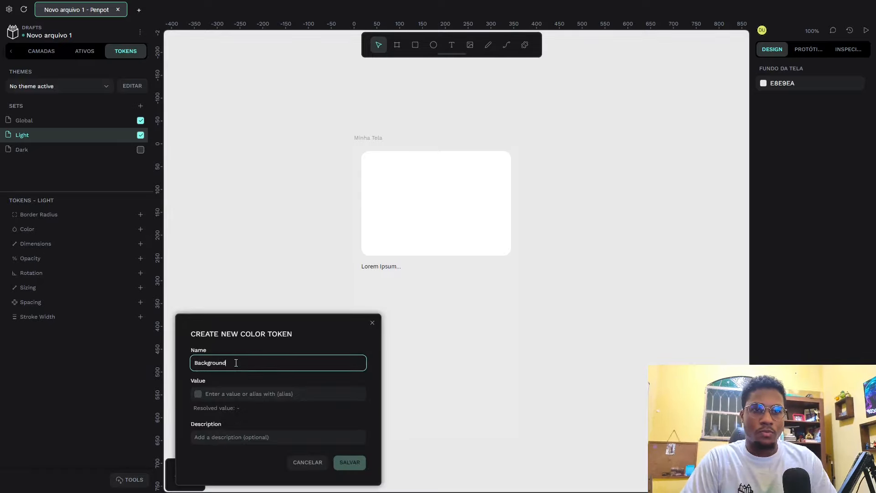
left_click(198, 393)
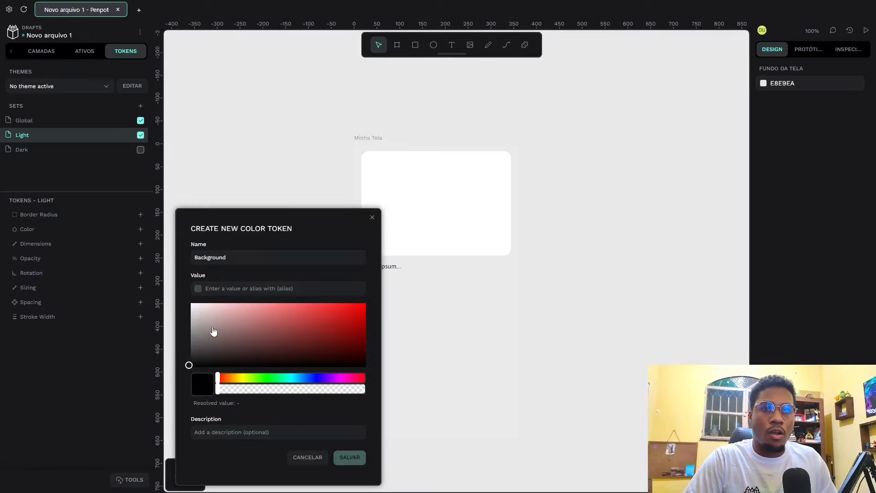
left_click(188, 313)
left_click_drag(186, 318, 174, 306)
left_click_drag(219, 391, 435, 397)
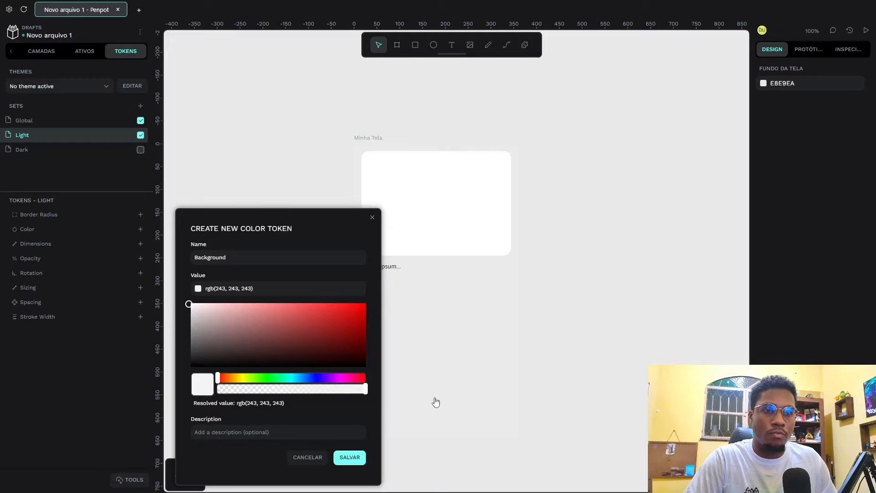
left_click(353, 462)
Step: Apply the Light set's Background token to the fill of the Minha Tela board
left_click(363, 139)
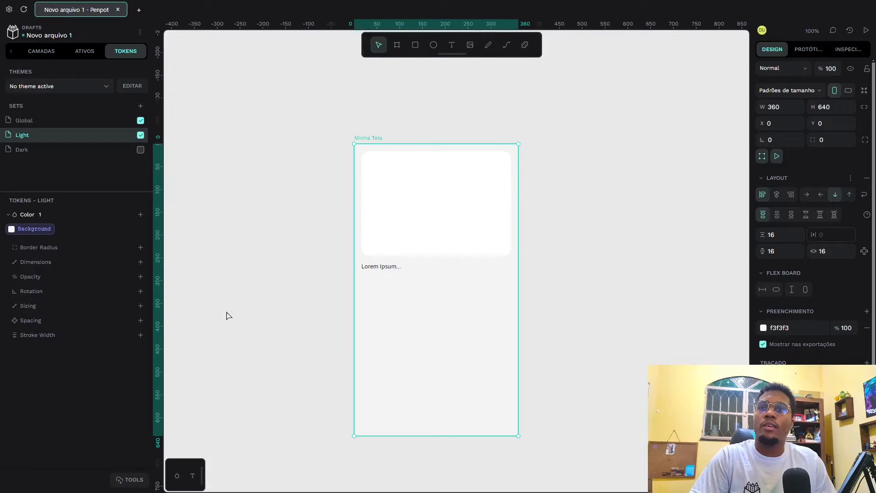
left_click(282, 298)
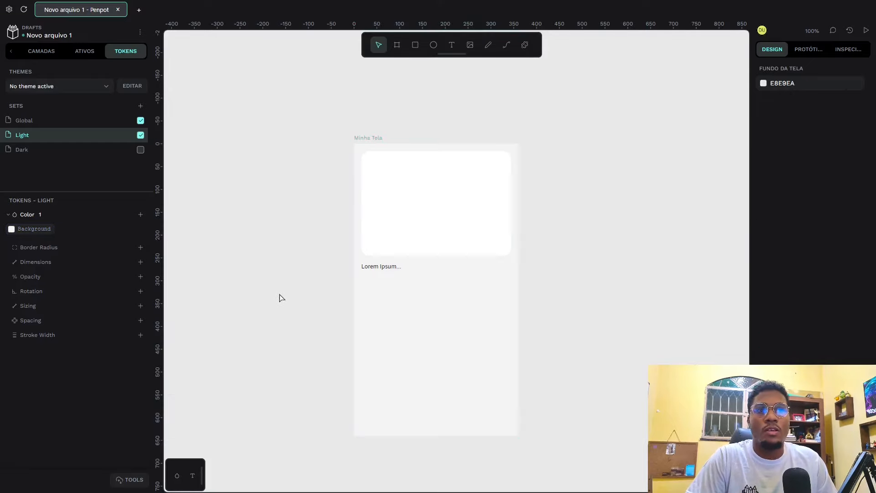
left_click(370, 139)
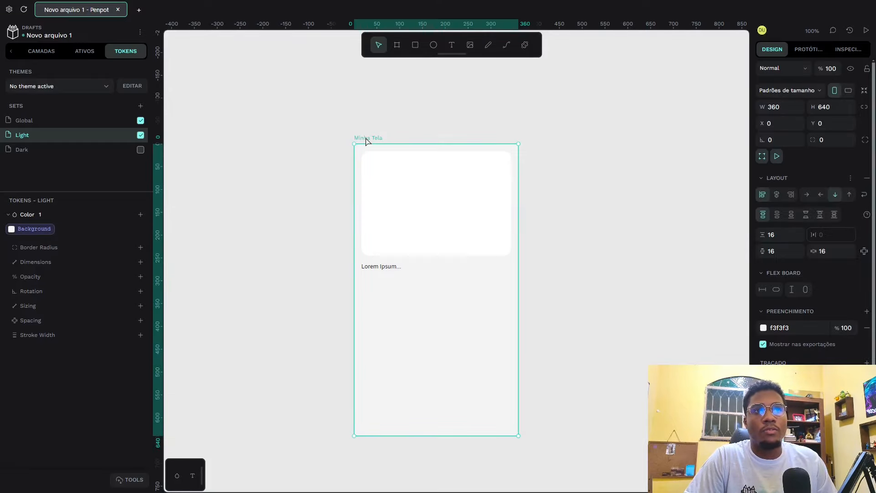
Step: Detach the Background token from the Minha Tela board and check the board's fill
left_click(33, 232)
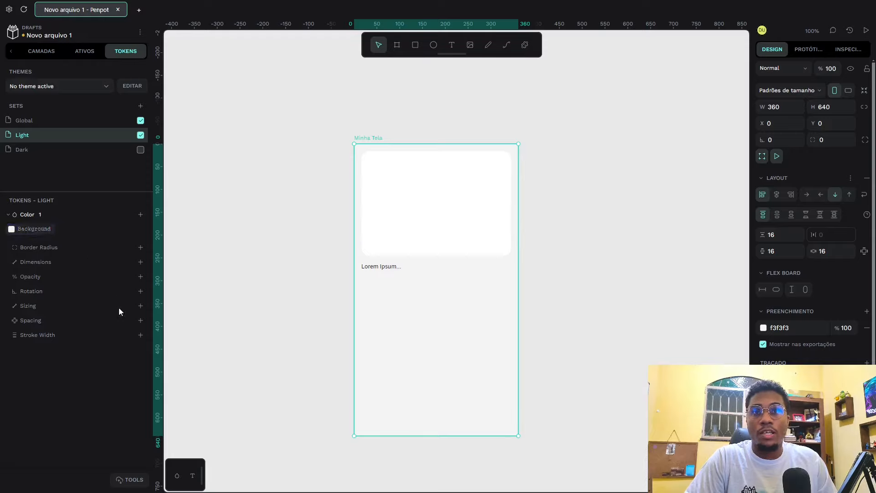
left_click(246, 328)
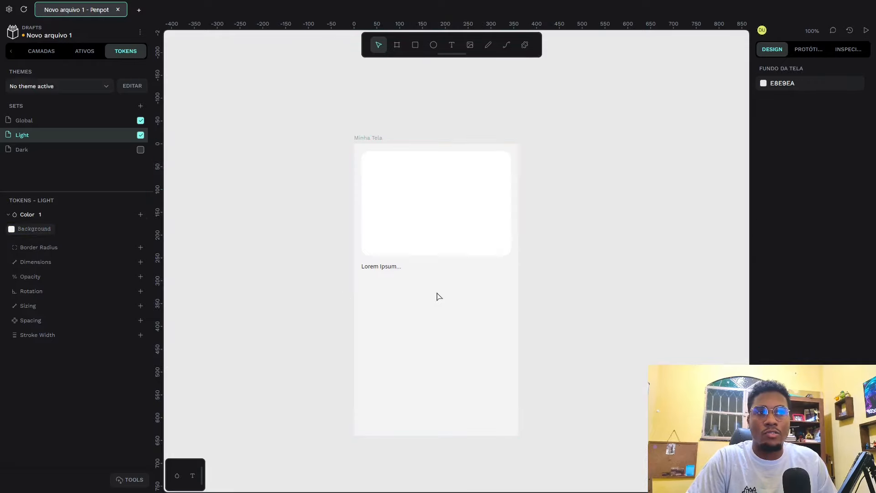
left_click(369, 138)
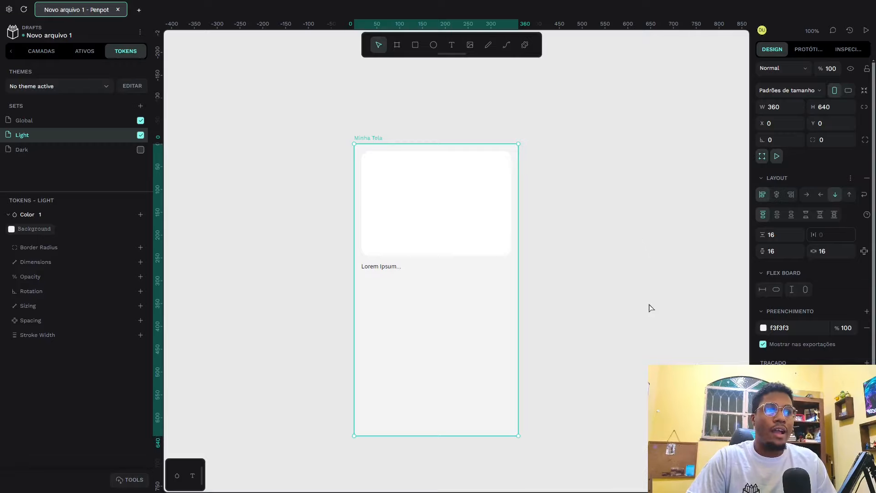
left_click(212, 270)
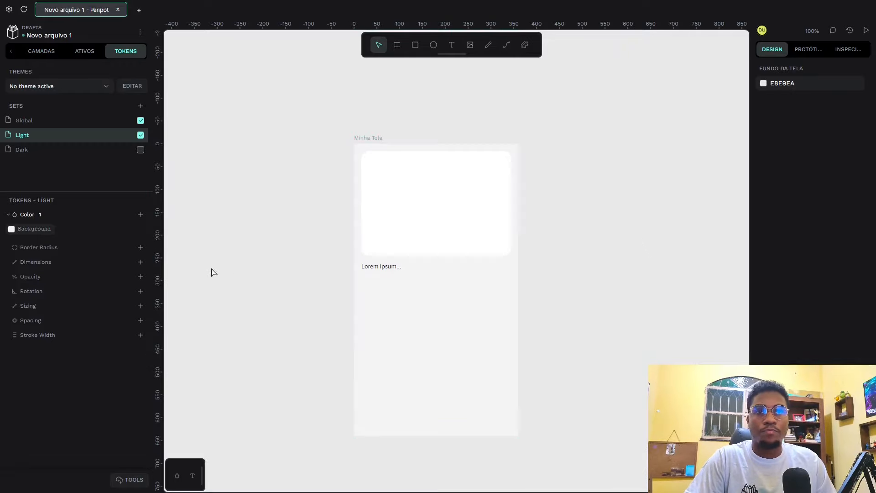
Step: Try changing the Light set's Background token to red to test whether the Minha Tela board follows it
right_click(27, 236)
left_click(47, 244)
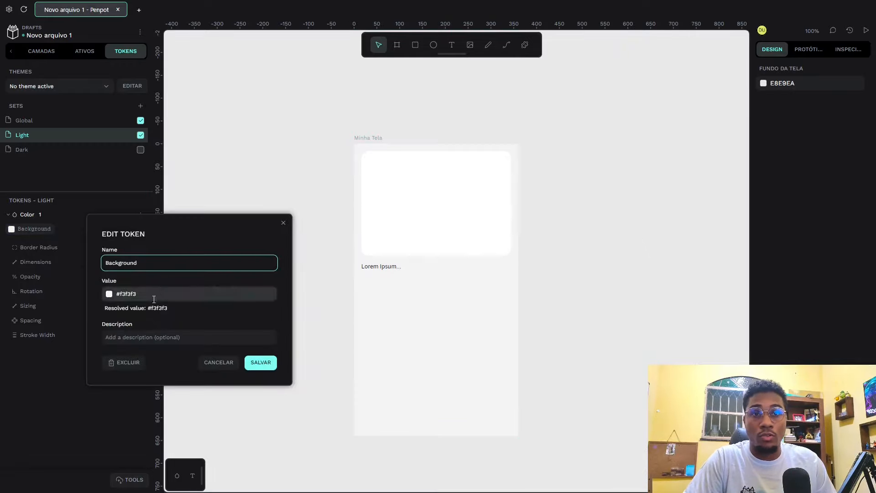
left_click(109, 293)
left_click(230, 338)
left_click(248, 306)
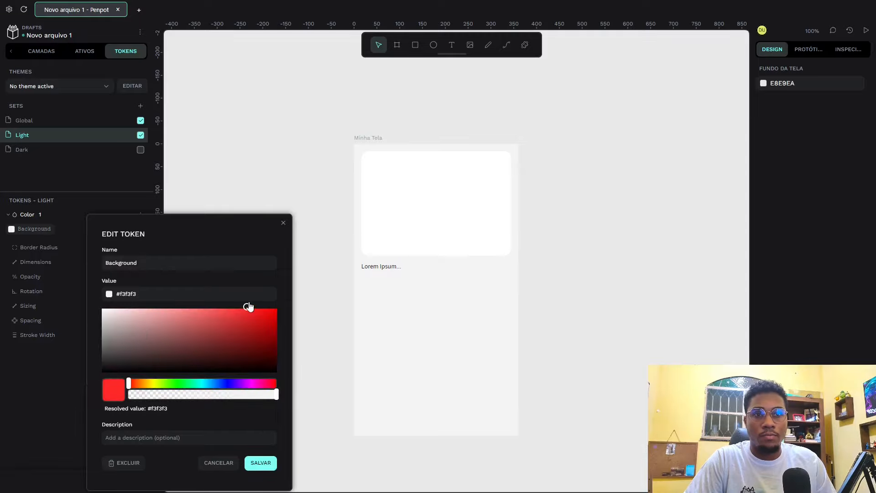
left_click(264, 467)
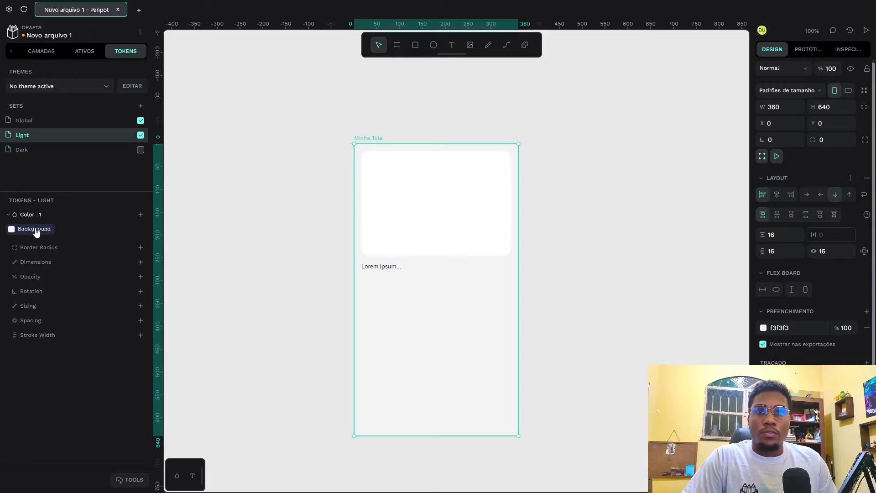
left_click(35, 231)
left_click(300, 246)
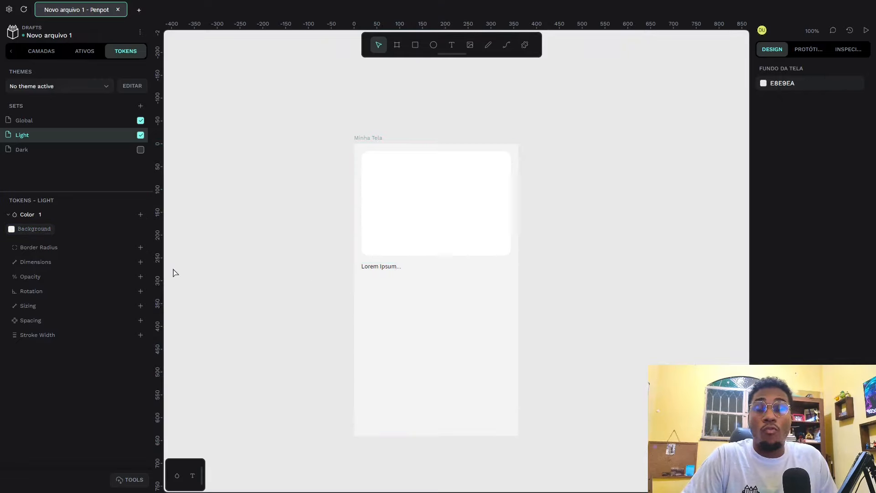
Step: Create a second color token in the Light set named Cor-Texto with the value #151515
left_click(141, 215)
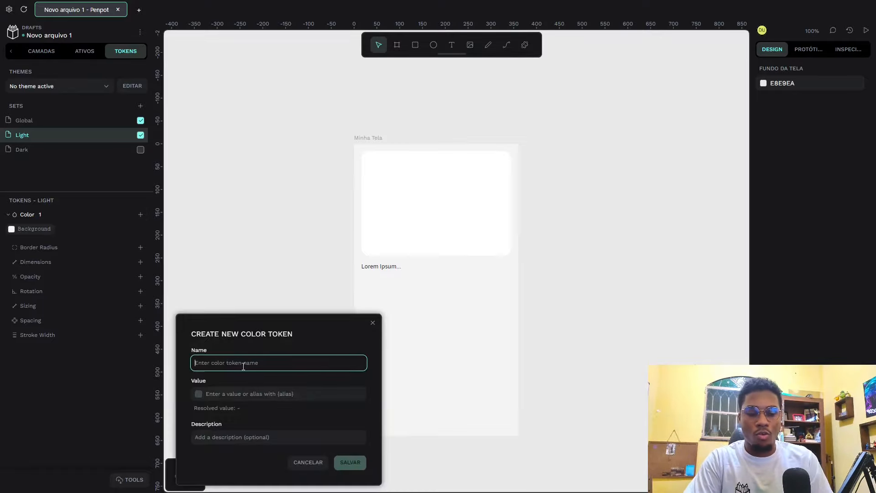
type("Cor")
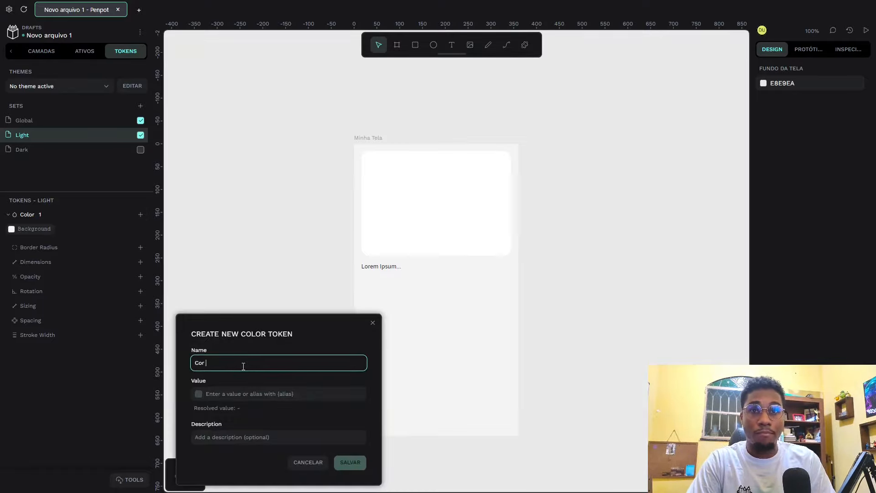
type(" do Texto")
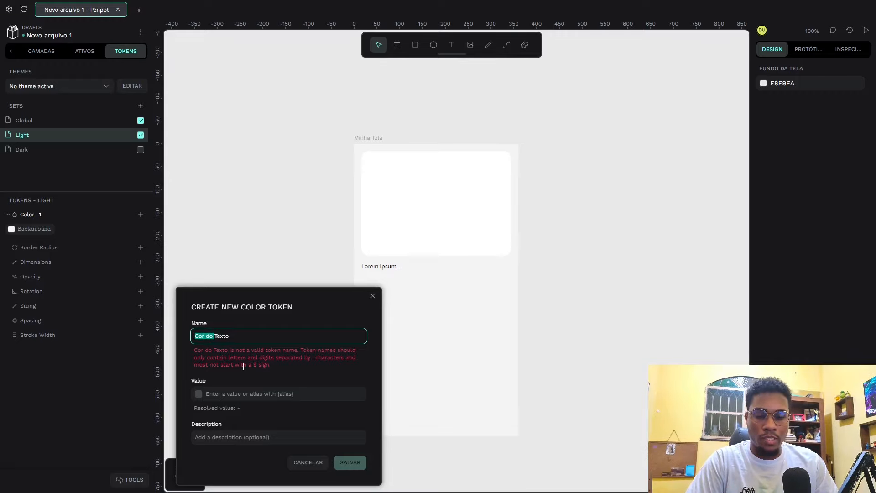
type("cor")
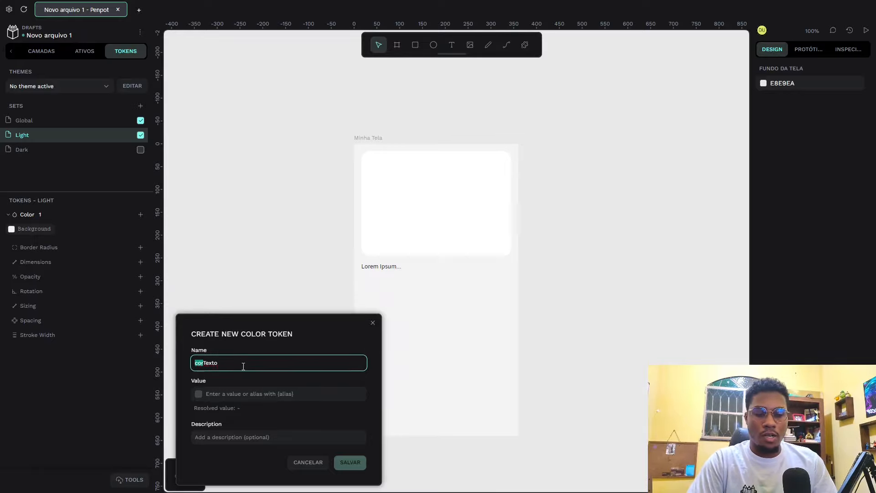
type("Cor-")
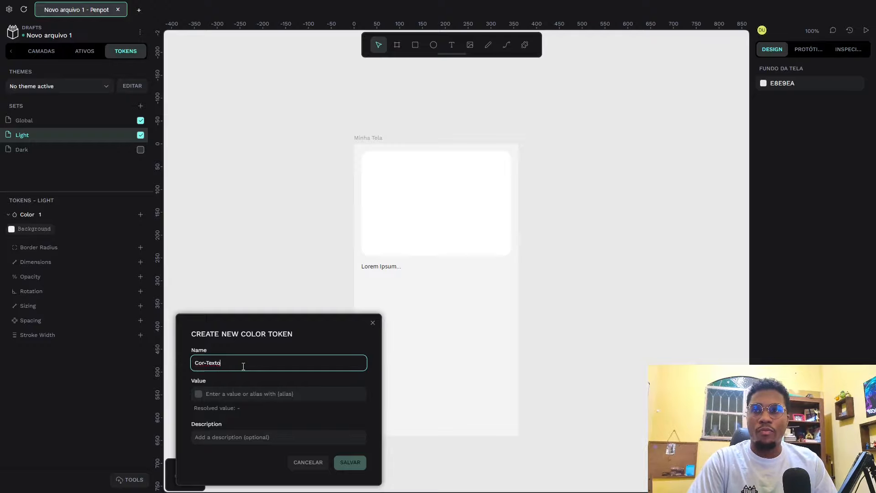
left_click(199, 395)
left_click_drag(190, 360, 184, 366)
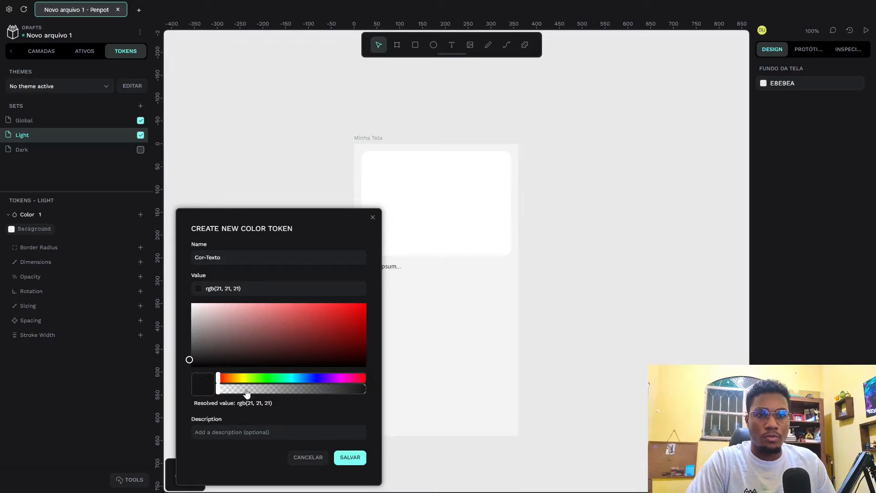
left_click_drag(246, 391, 428, 396)
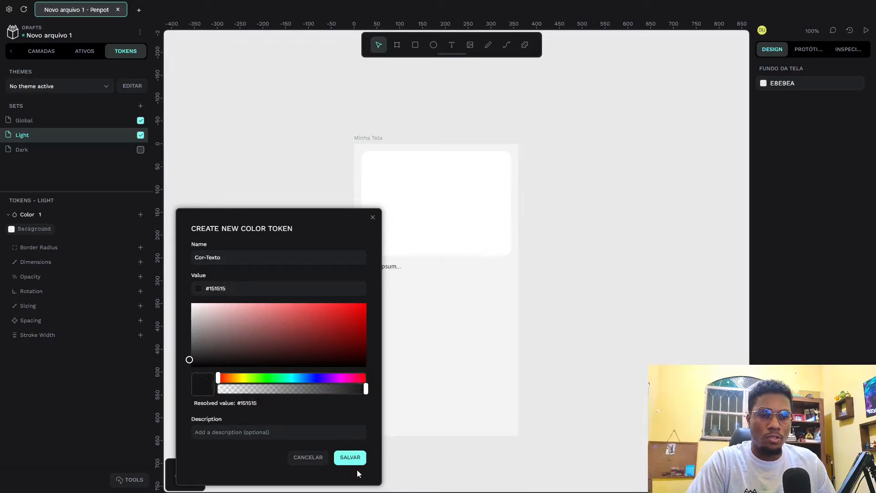
left_click(350, 458)
Step: Apply the Cor-Texto token to the Lorem Ipsum text and to the white rounded rectangle above it
left_click(376, 267)
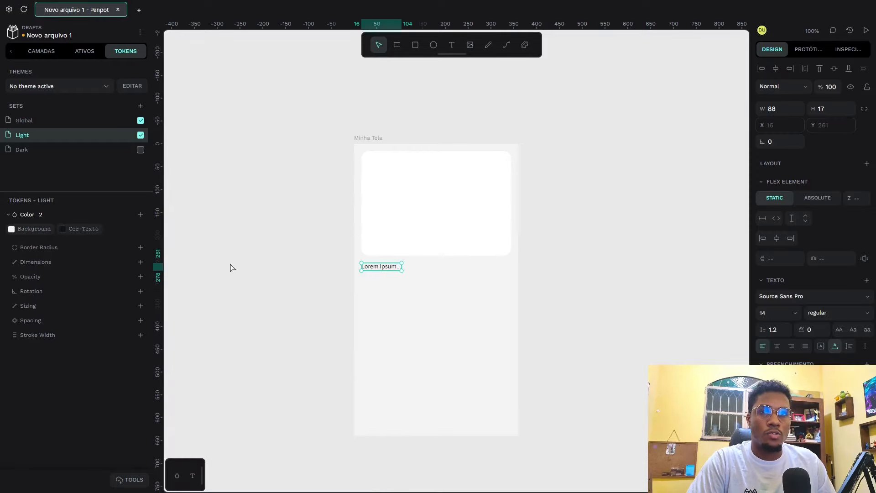
left_click(83, 228)
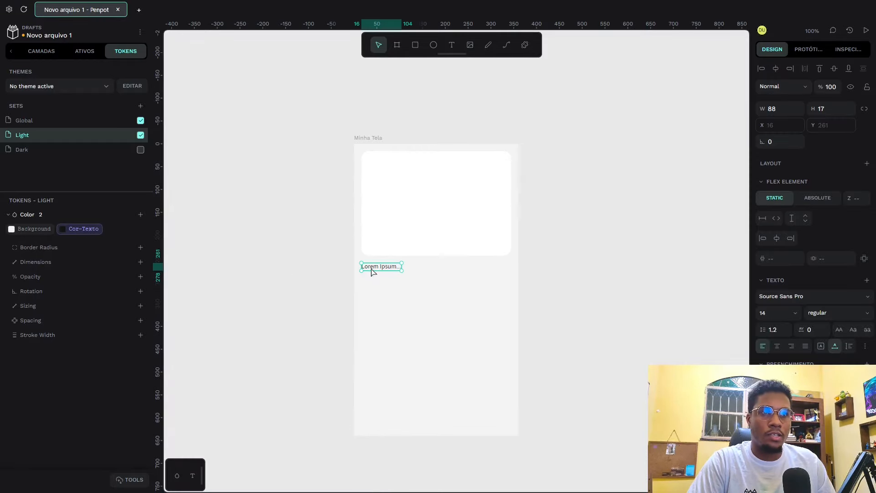
left_click(418, 202)
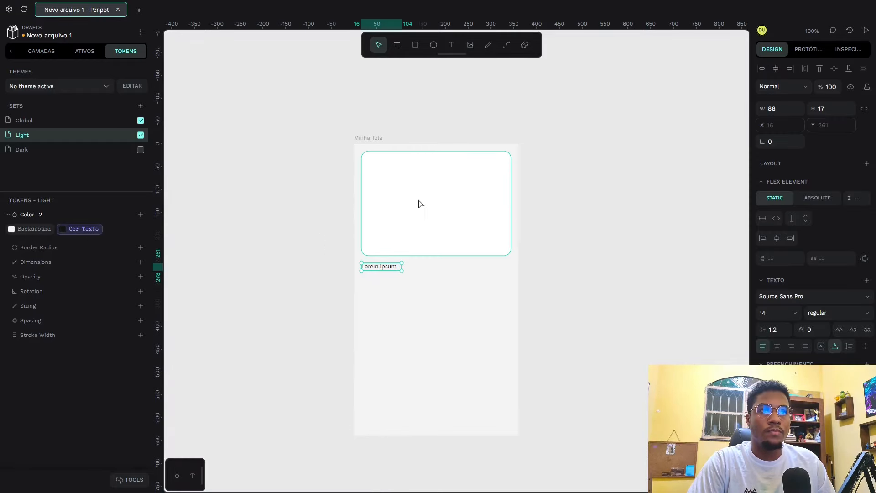
left_click(78, 230)
left_click(336, 260)
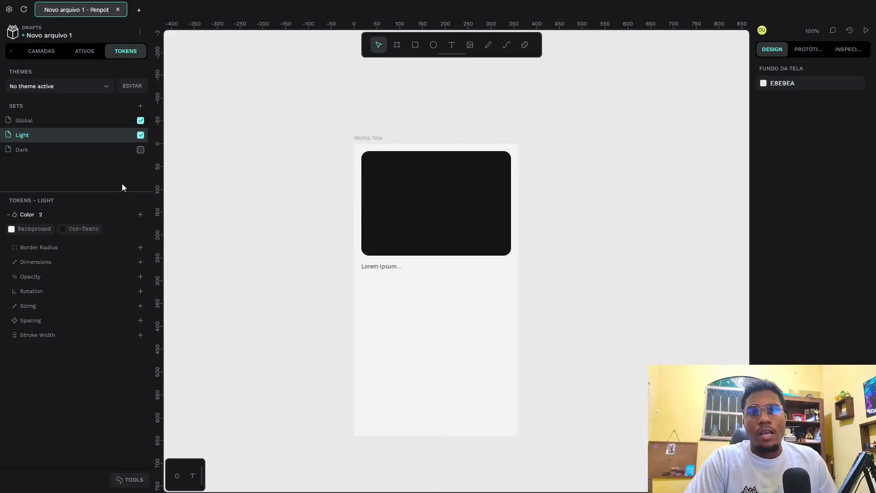
Step: Select the Dark token set, disable the Light set and enable the Dark set
left_click(30, 154)
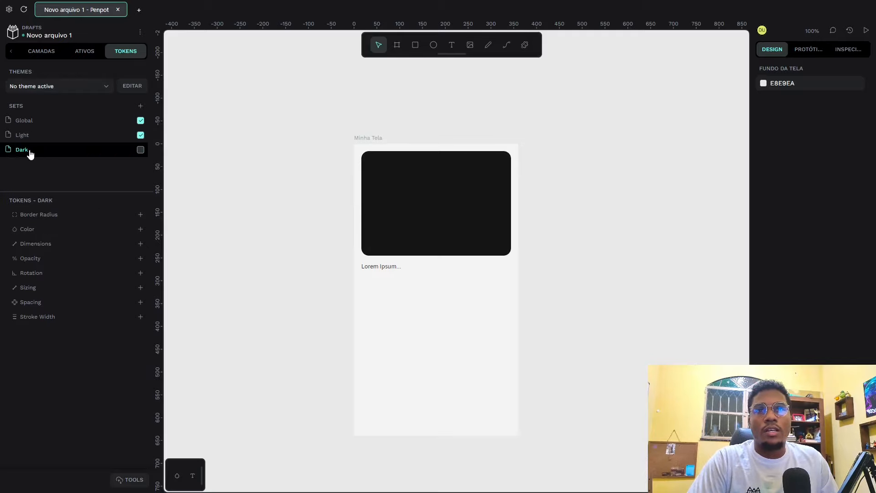
left_click(141, 135)
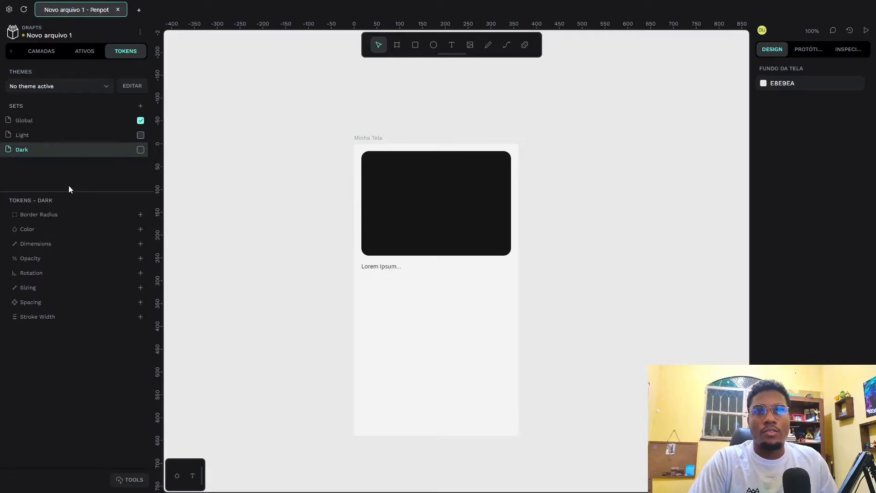
left_click(140, 150)
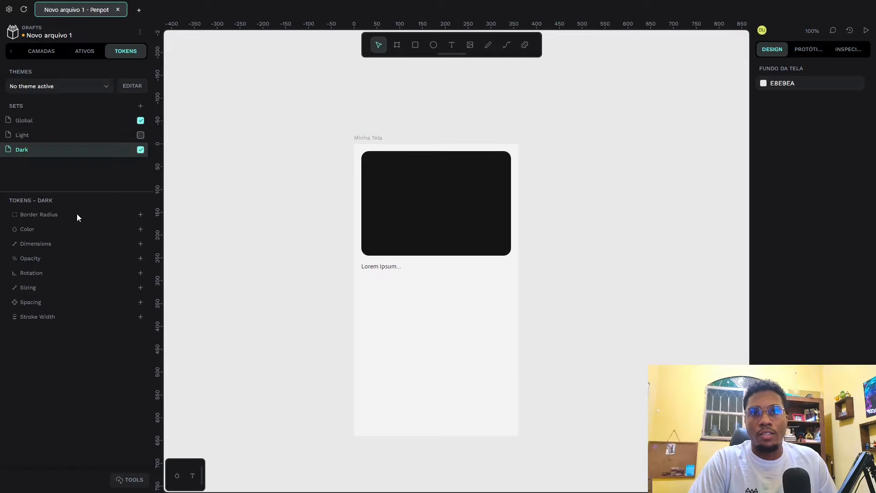
Step: Start a new color token in the Dark set and name it Background
left_click(141, 229)
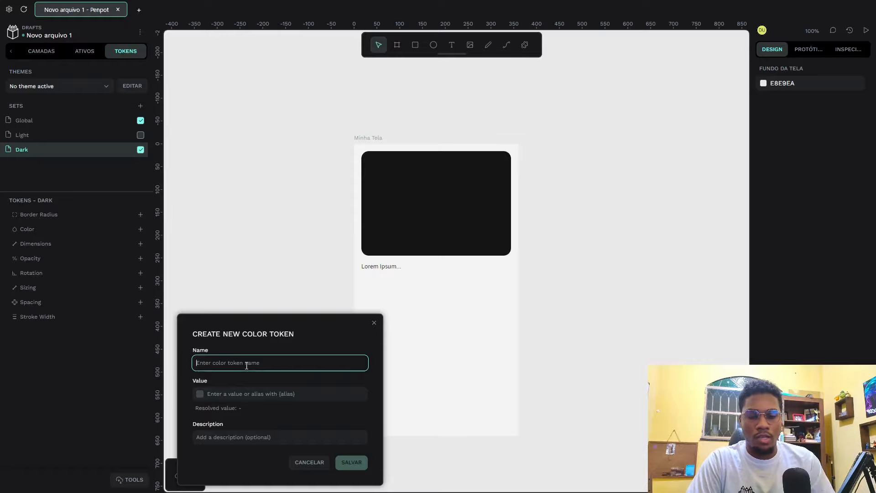
type("Background")
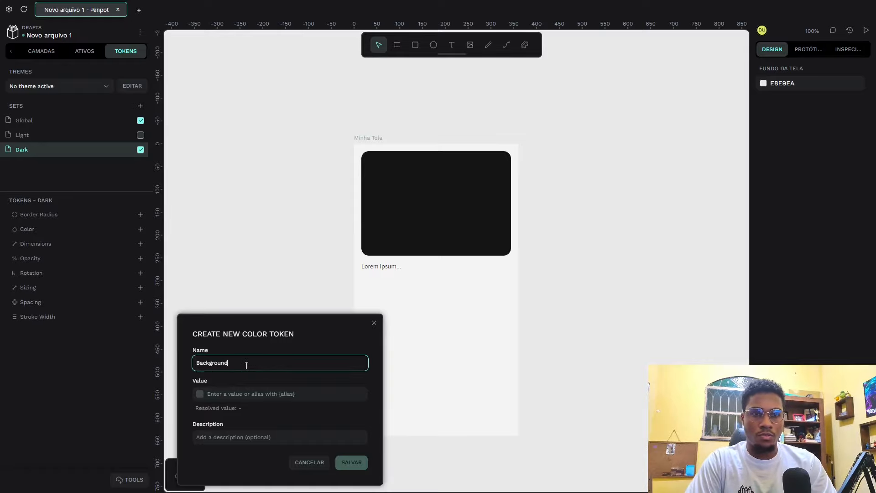